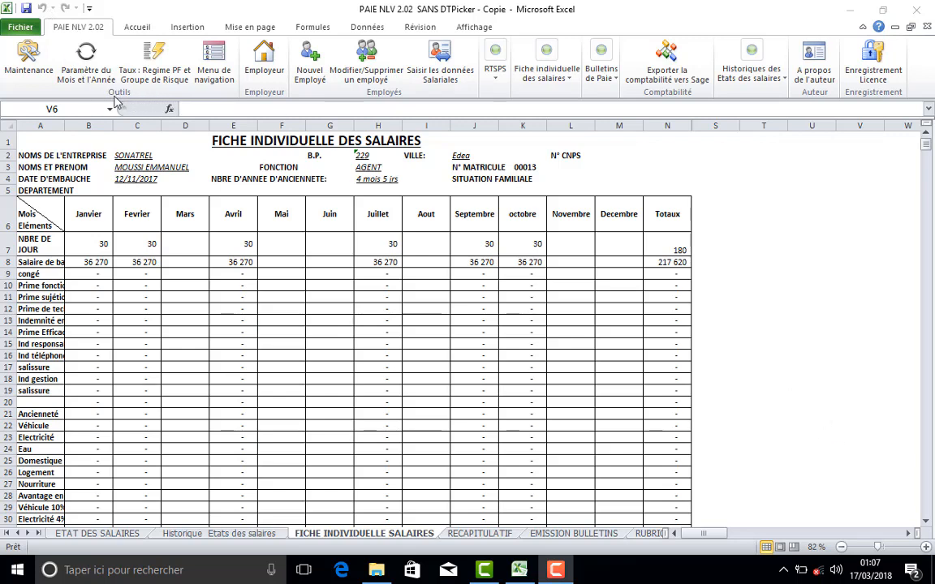
# Step: Open the navigation menu, move it clear of the salary table and view the list of all sheets
pyautogui.click(211, 75)
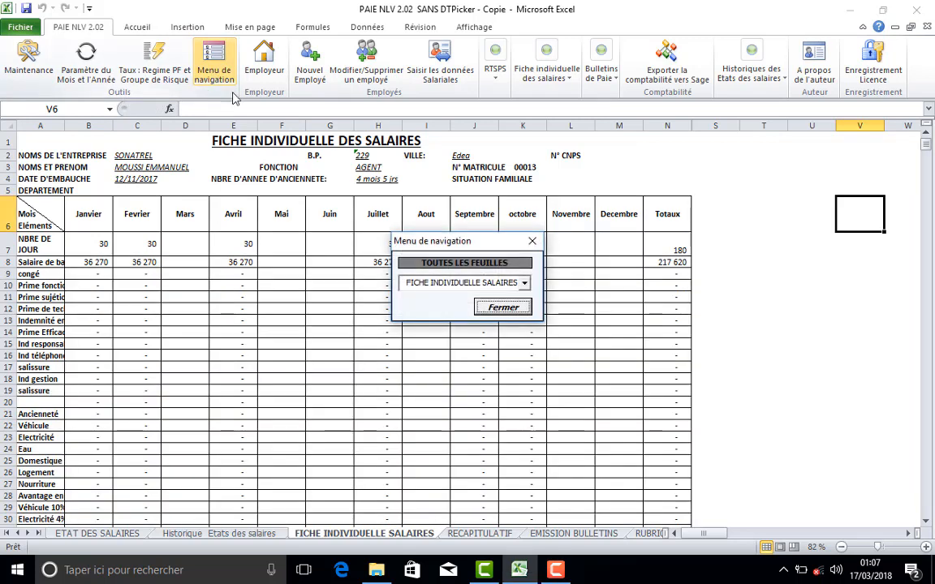
pyautogui.moveTo(398, 243); pyautogui.dragTo(675, 169)
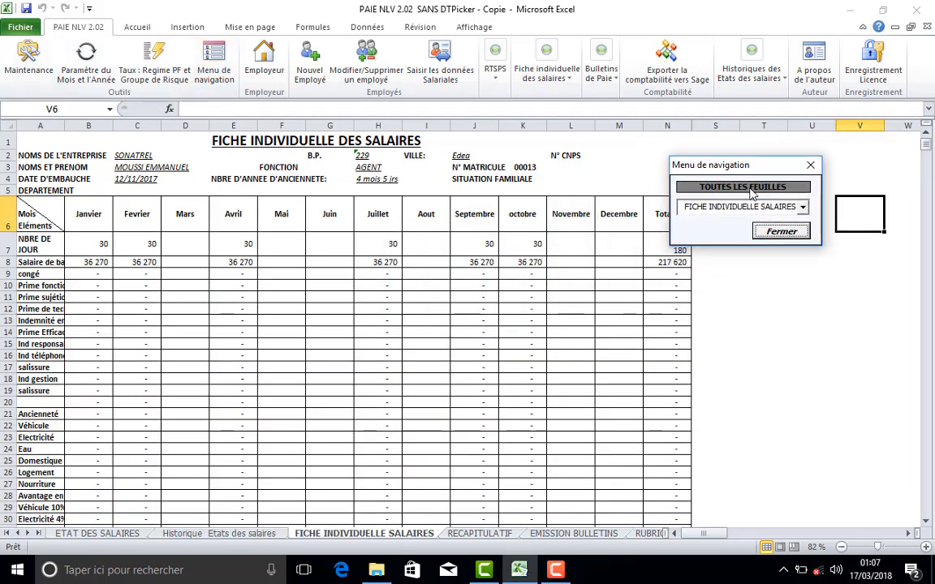
pyautogui.click(801, 208)
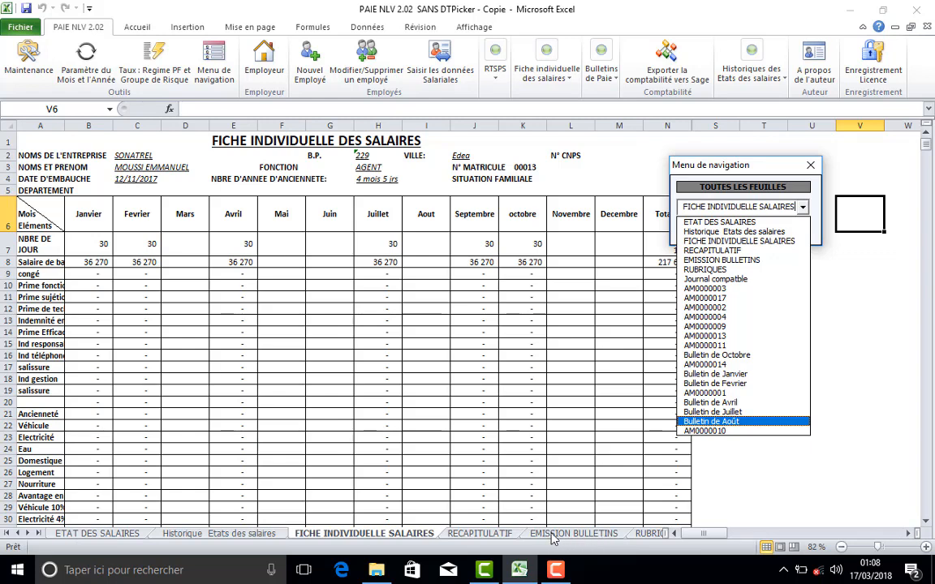
pyautogui.click(718, 459)
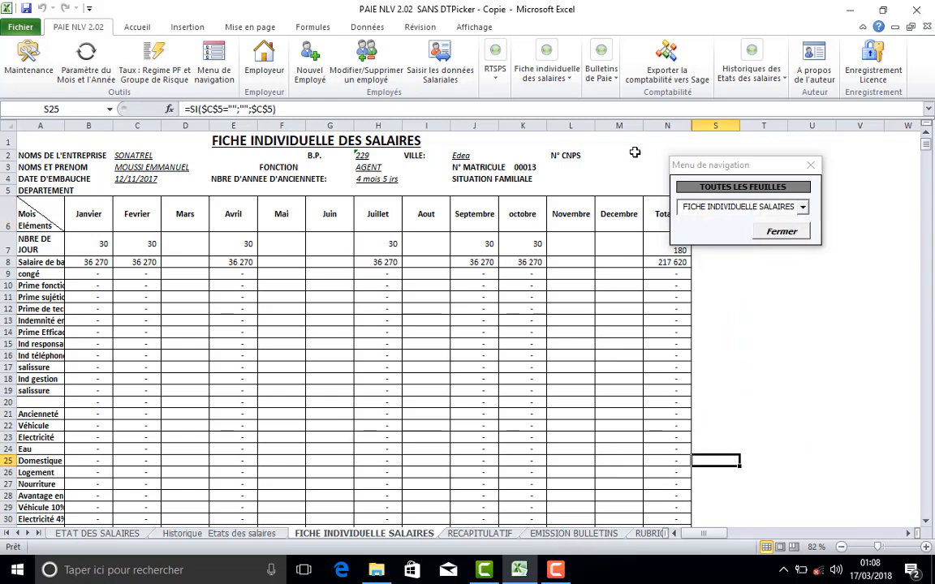
# Step: Set the risk group rate to 0,0175 and keep the PF regime at 0,07 in the rate parameters
pyautogui.click(154, 73)
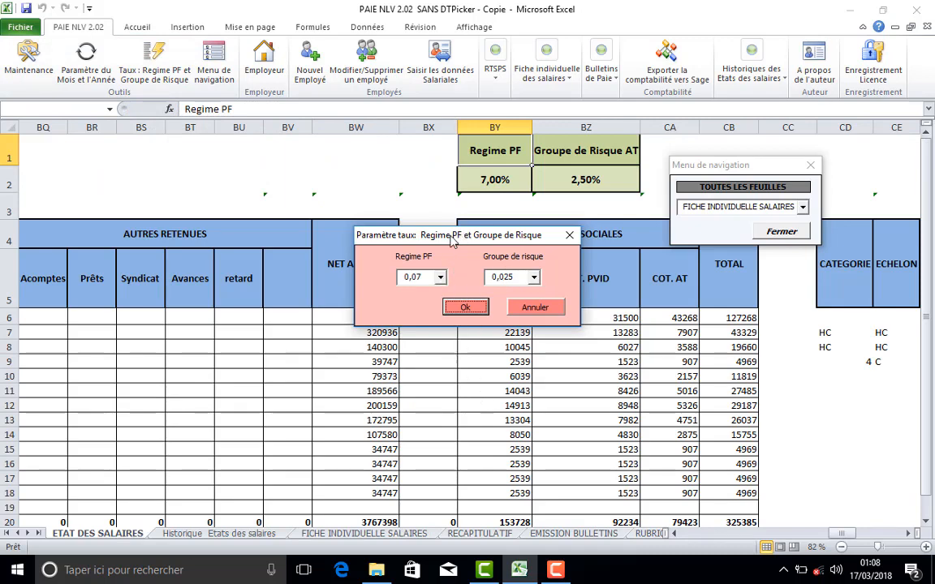
pyautogui.moveTo(456, 236); pyautogui.dragTo(309, 245)
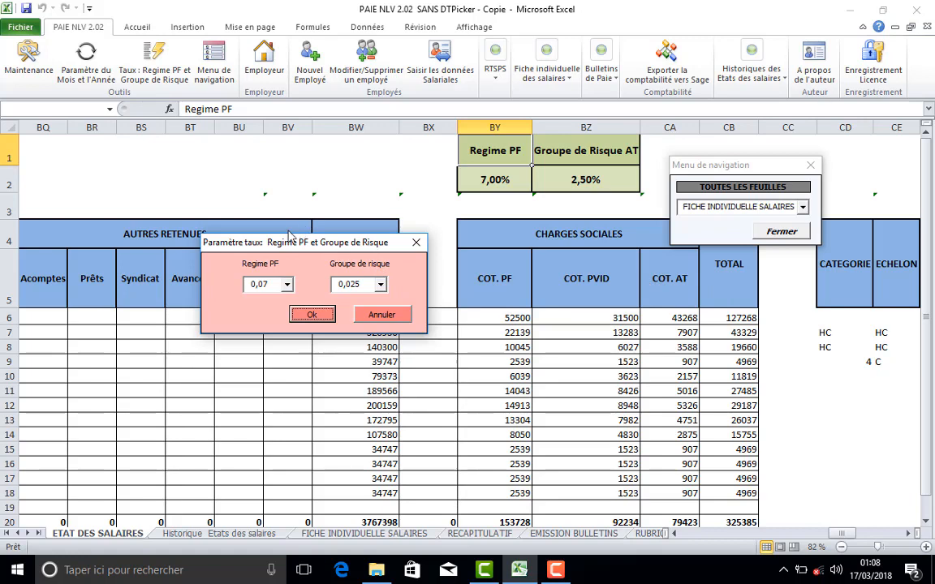
pyautogui.moveTo(300, 243); pyautogui.dragTo(337, 226)
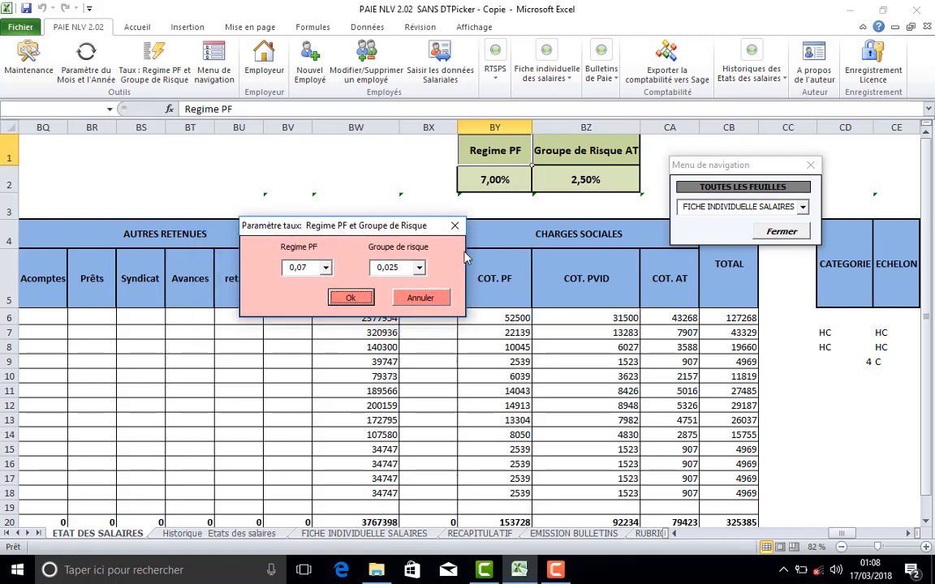
pyautogui.click(327, 268)
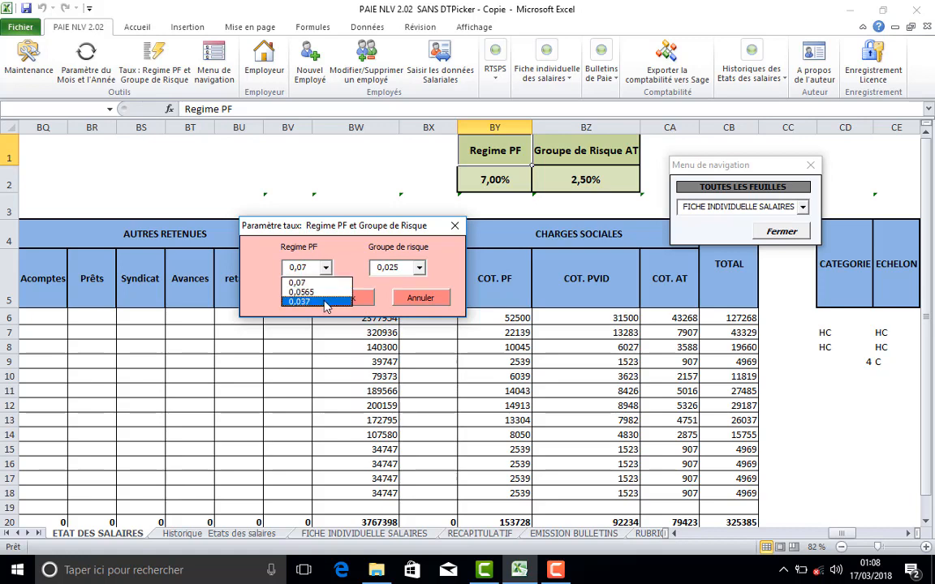
pyautogui.click(387, 267)
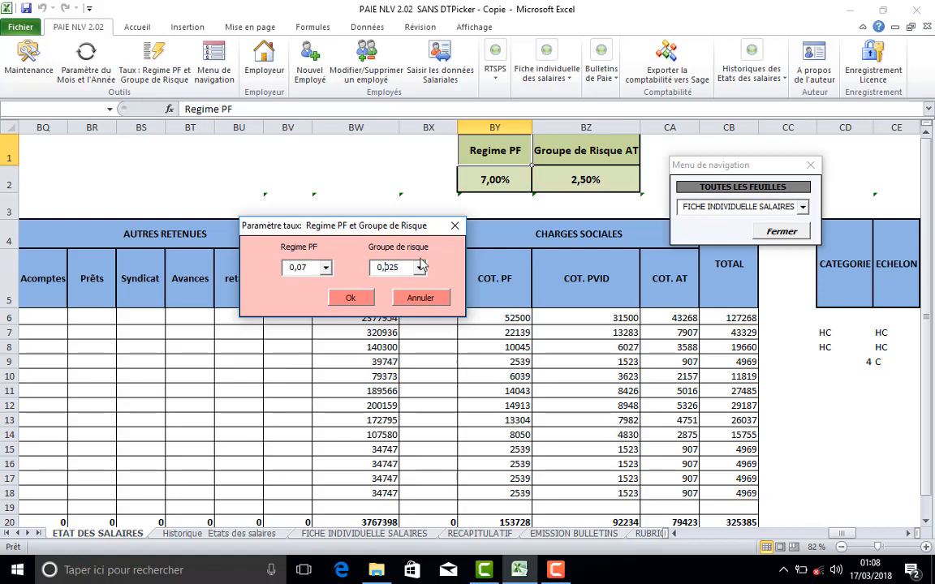
pyautogui.click(419, 268)
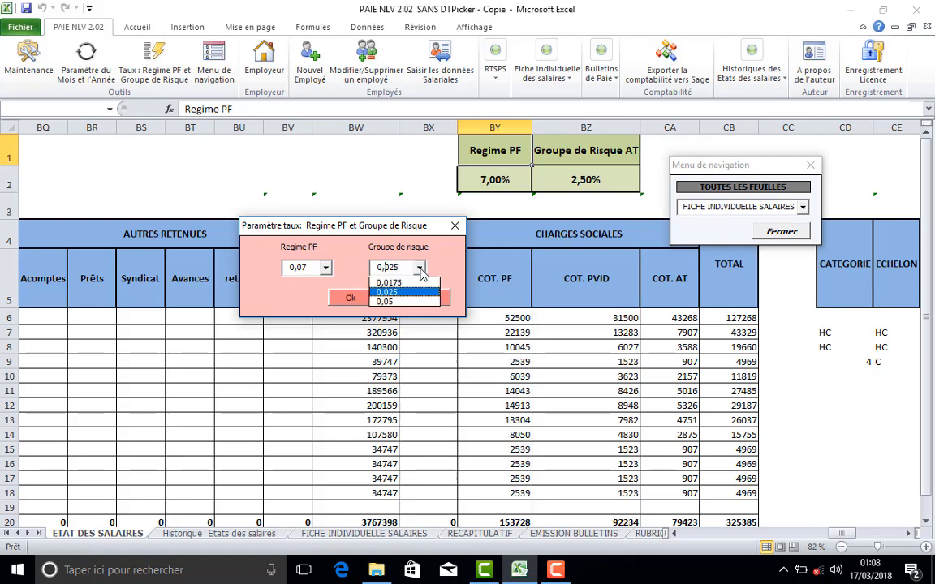
pyautogui.click(405, 284)
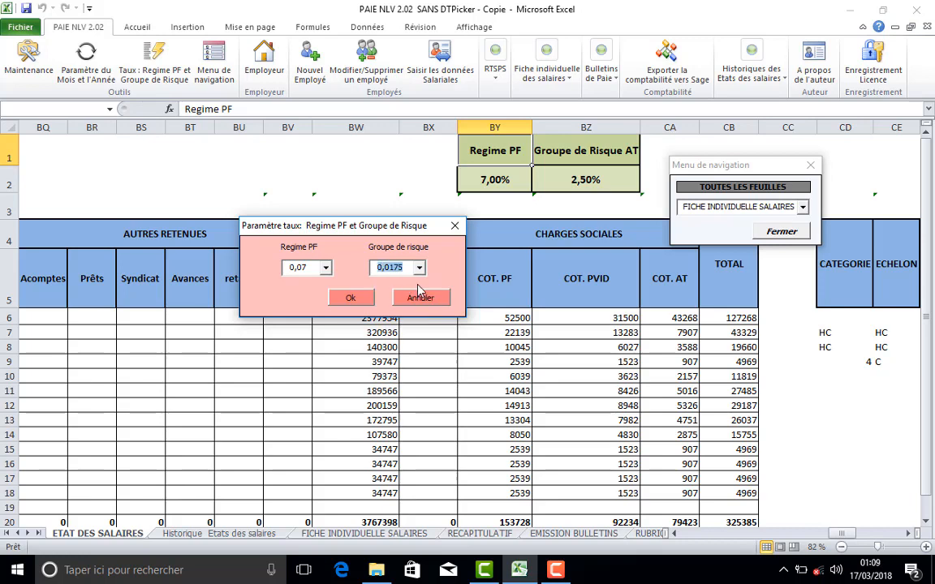
pyautogui.click(361, 300)
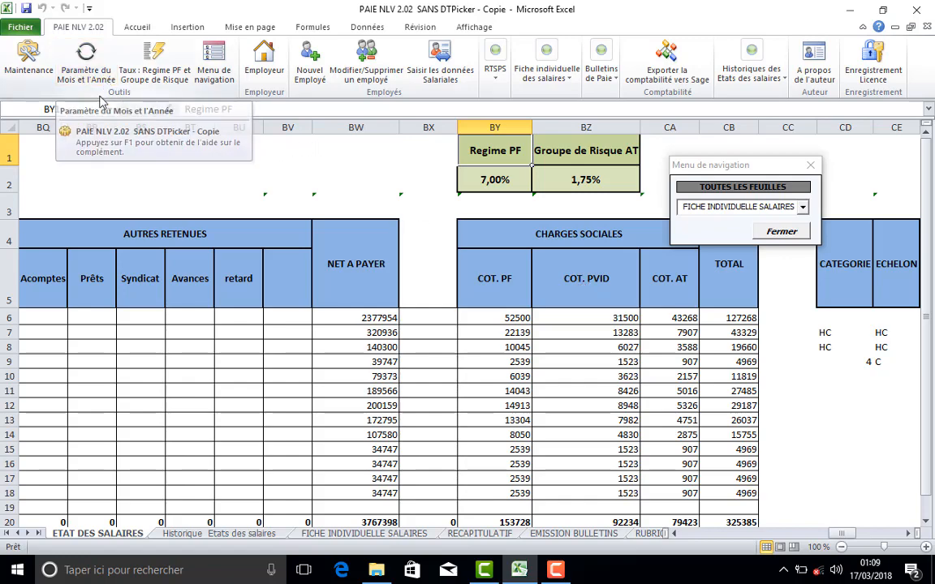
# Step: Review the month and year choices for the salary statement and apply Août 2017
pyautogui.click(91, 65)
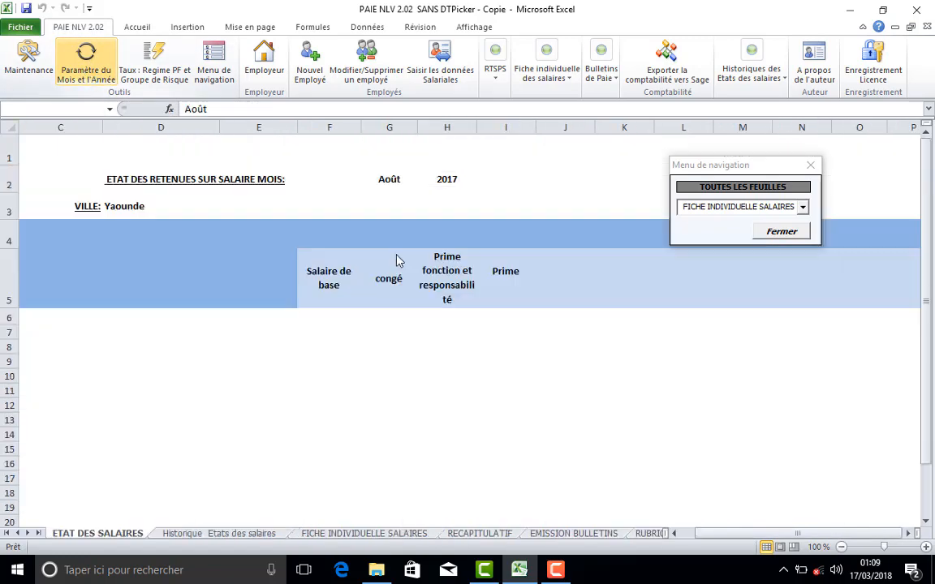
pyautogui.moveTo(413, 227); pyautogui.dragTo(433, 132)
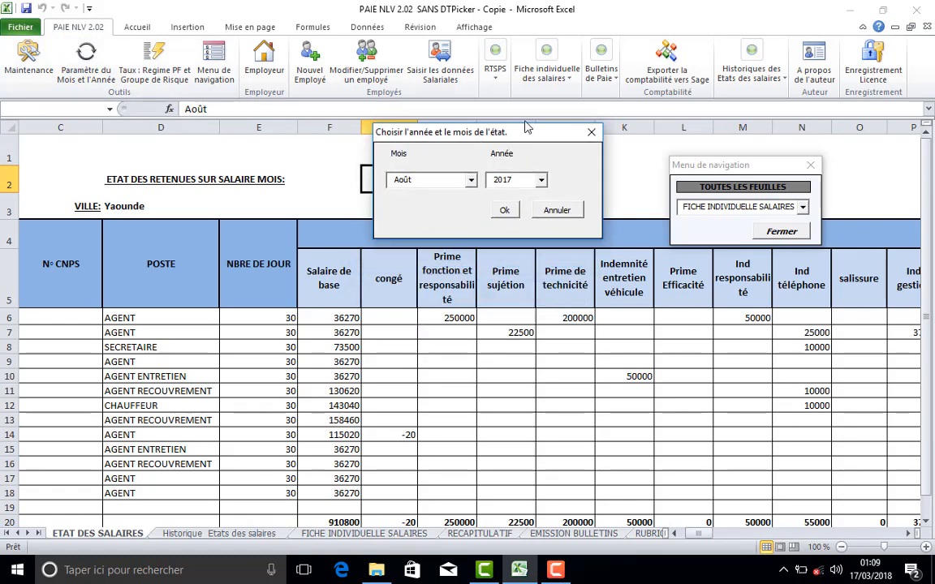
pyautogui.click(471, 180)
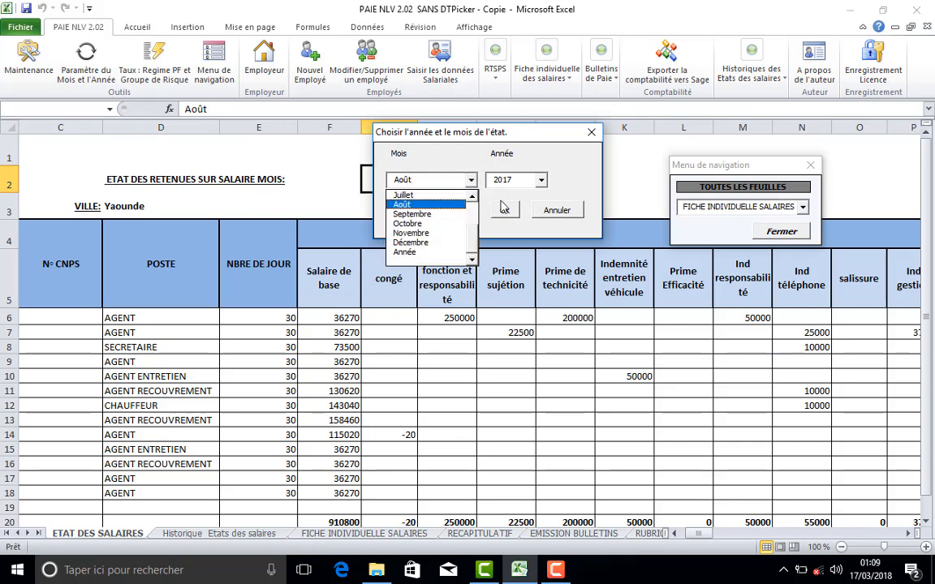
pyautogui.click(540, 180)
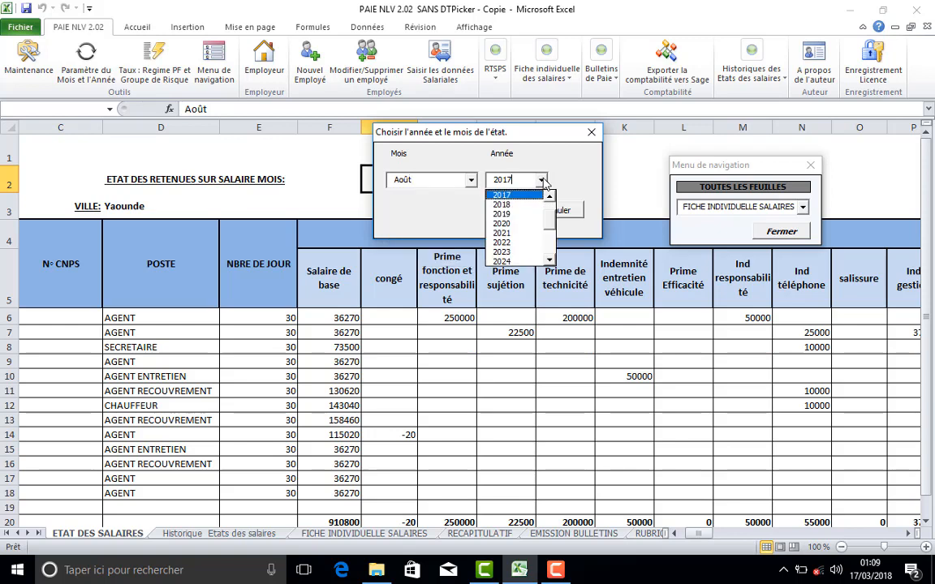
pyautogui.click(540, 181)
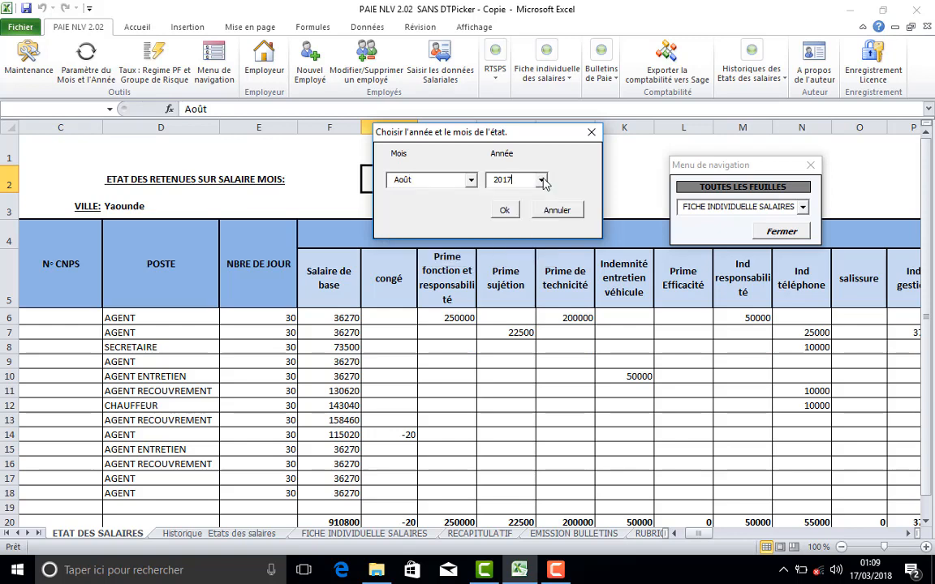
pyautogui.click(471, 180)
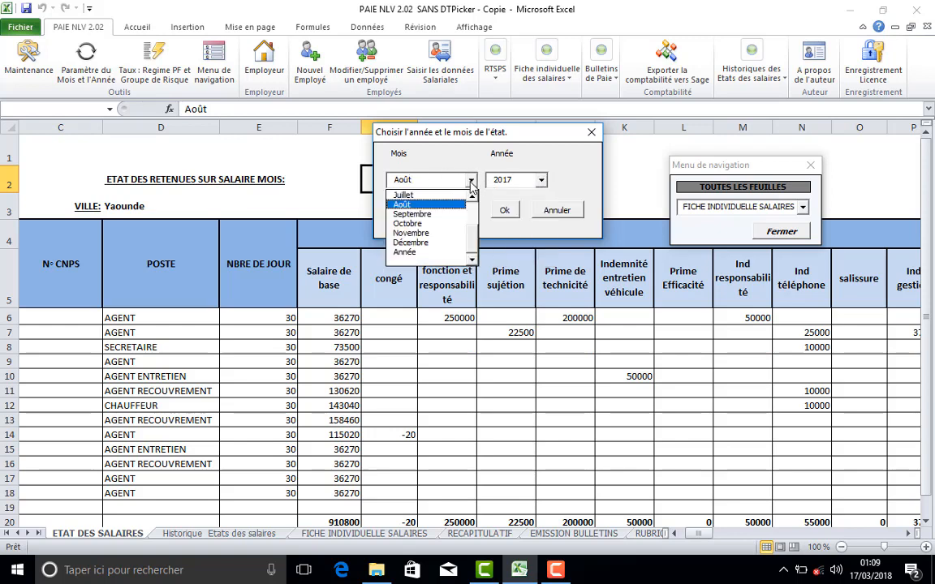
pyautogui.click(471, 181)
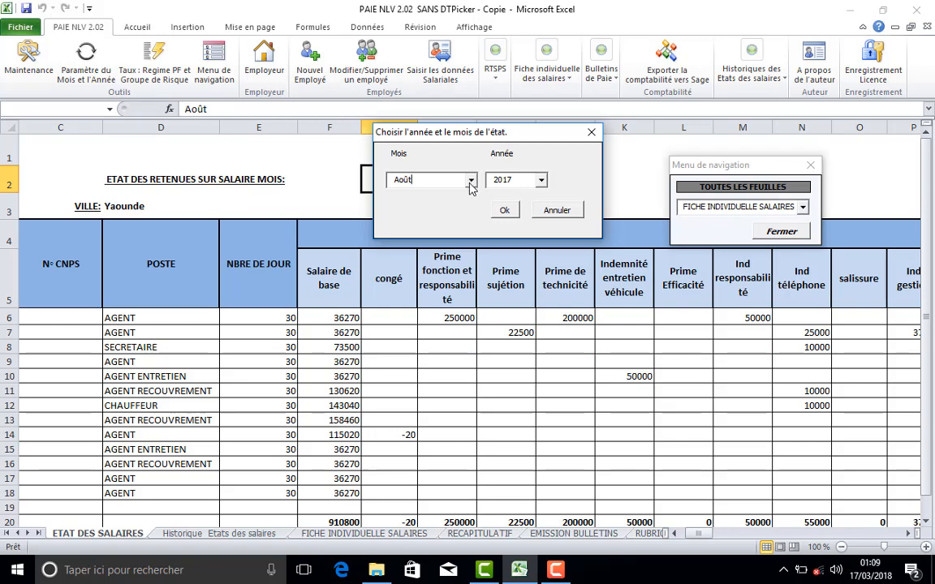
pyautogui.click(504, 211)
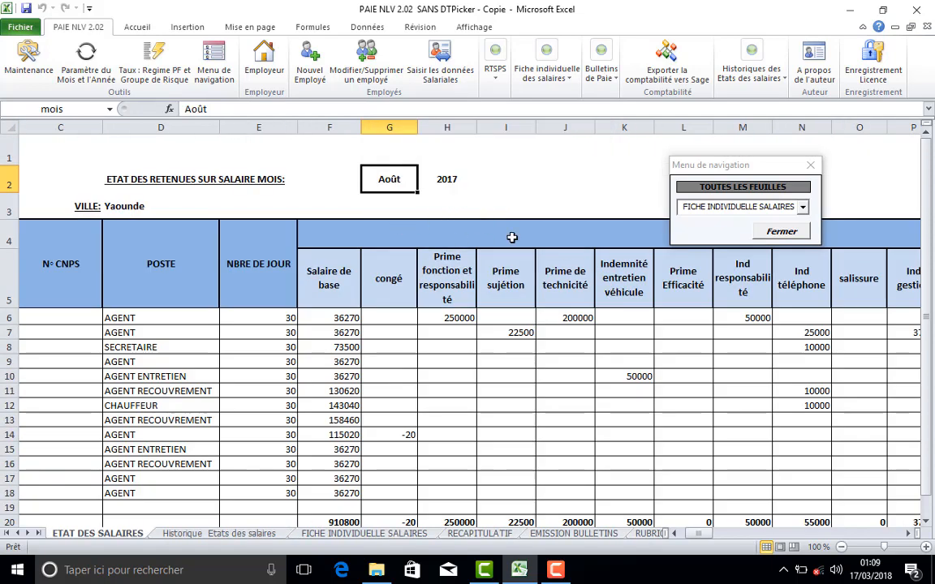
# Step: Open the formula maintenance prompt, decline it and review the monthly figures on the RECAPITULATIF sheet
pyautogui.click(25, 66)
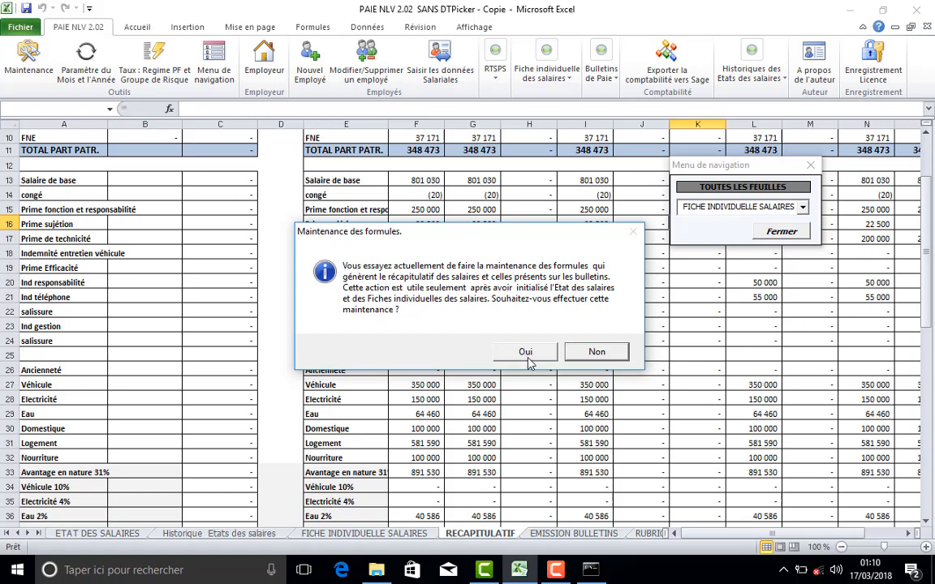
pyautogui.click(592, 352)
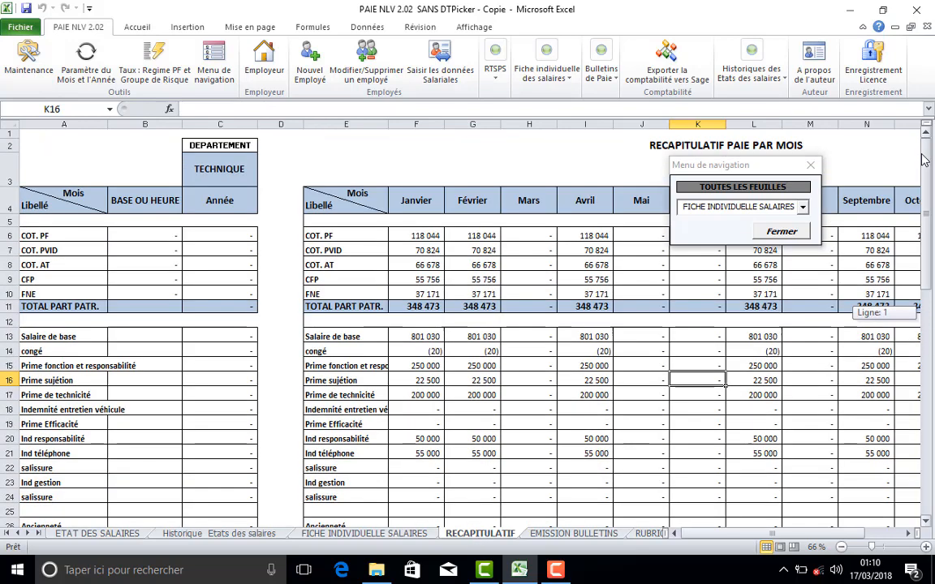
pyautogui.scroll(3, 186, 155)
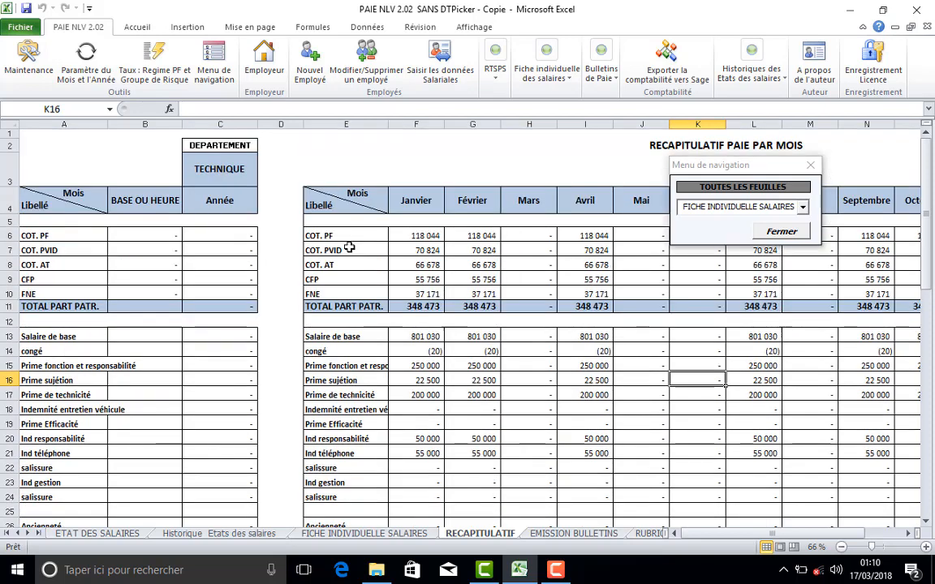
pyautogui.scroll(-1, 349, 246)
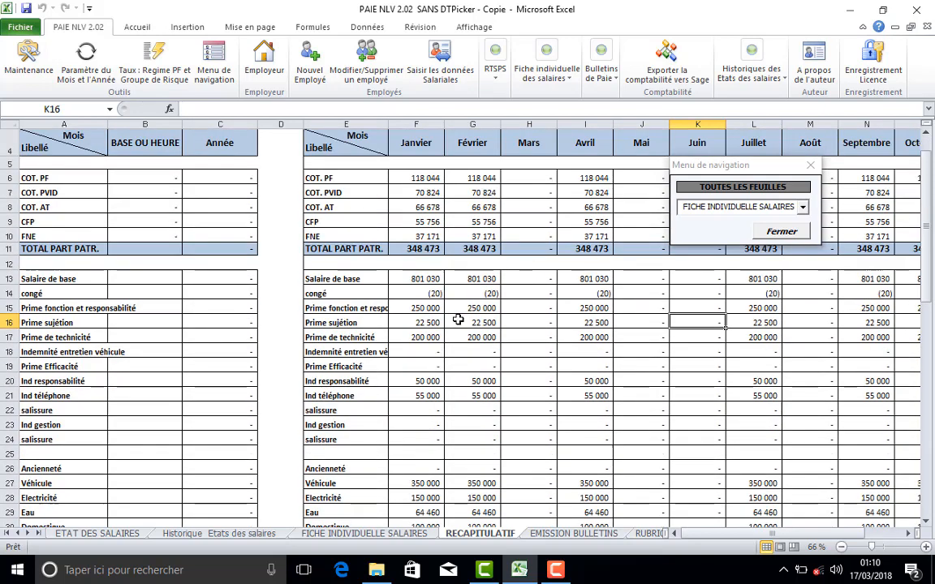
pyautogui.scroll(1, 458, 319)
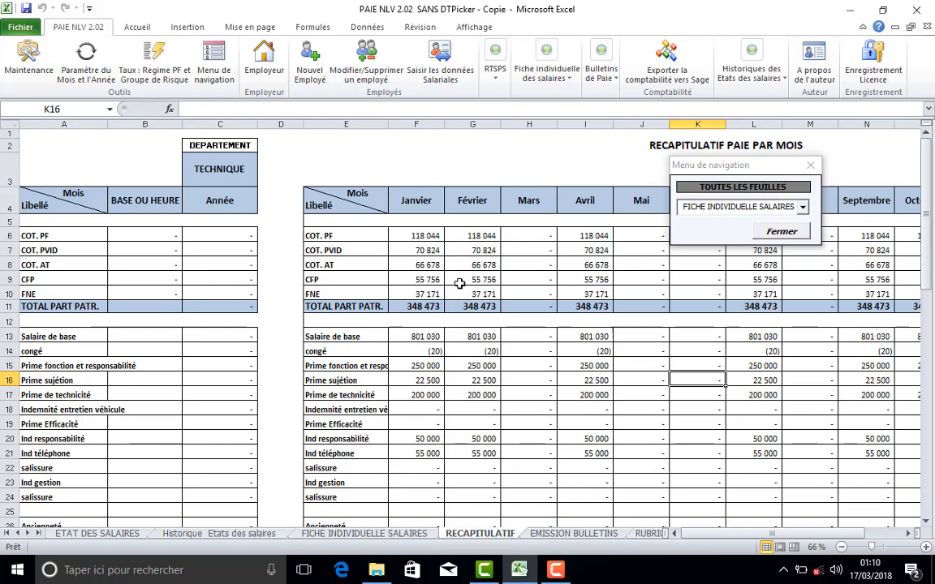
# Step: Initialise the individual salary sheets, confirming the deletion of all existing ones
pyautogui.click(566, 86)
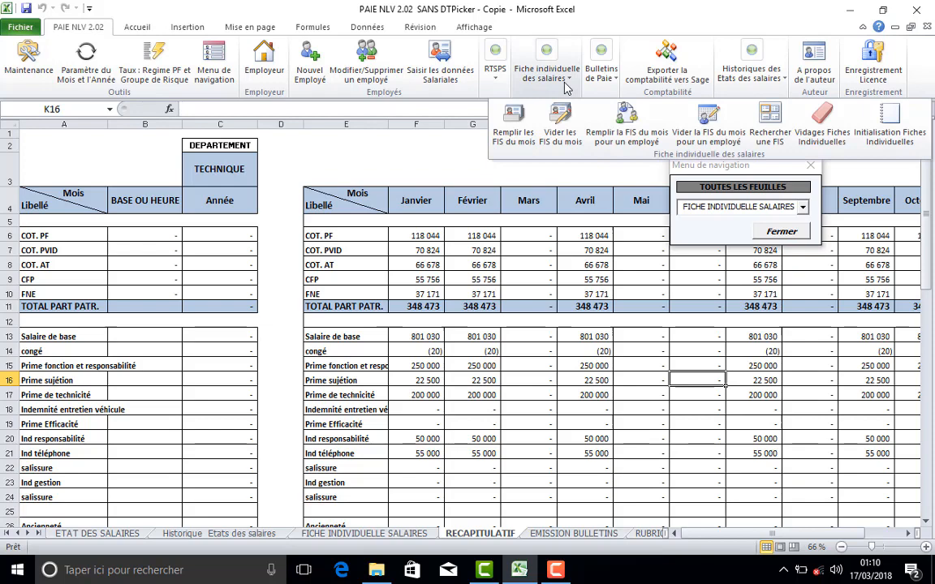
pyautogui.click(887, 131)
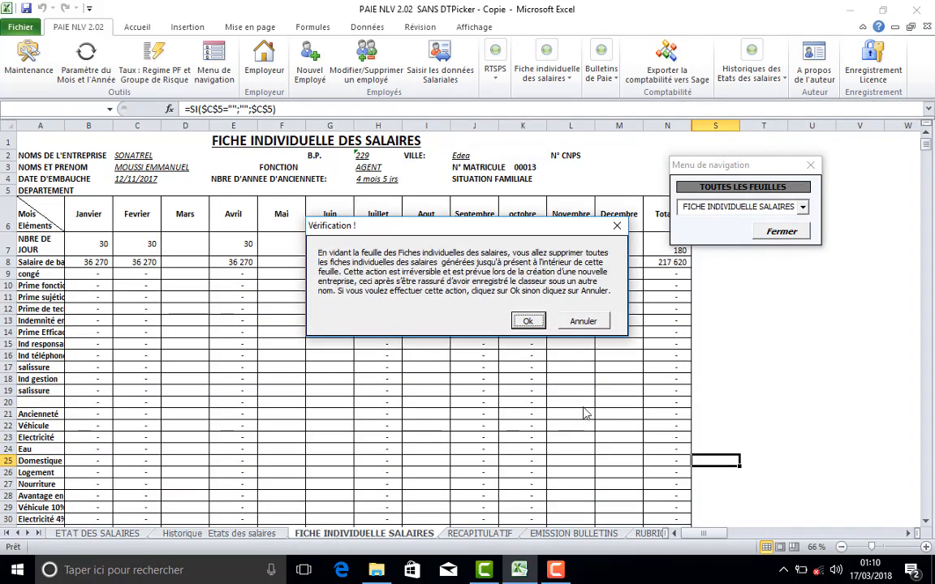
pyautogui.click(529, 322)
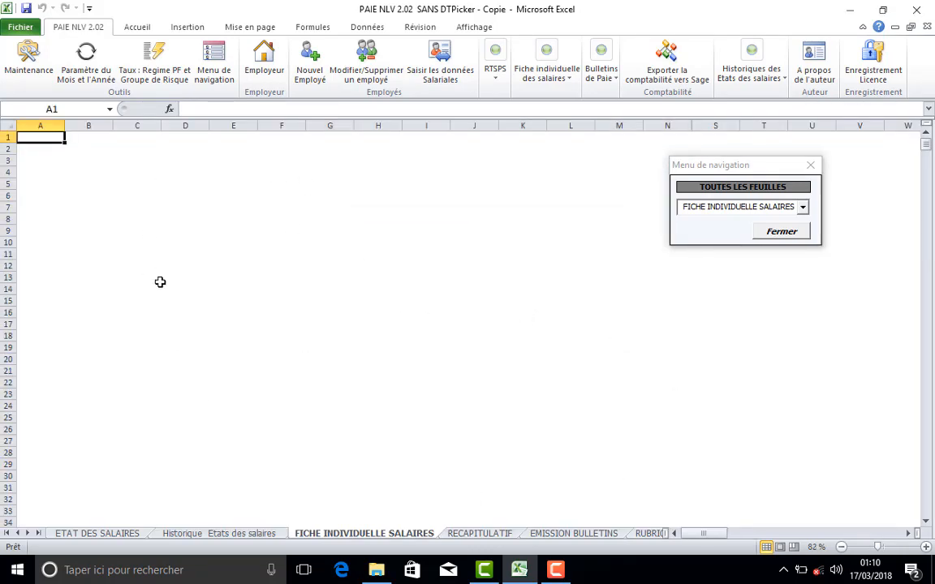
# Step: Check the RECAPITULATIF sheet's formulas and run the formula maintenance to repair them
pyautogui.click(480, 532)
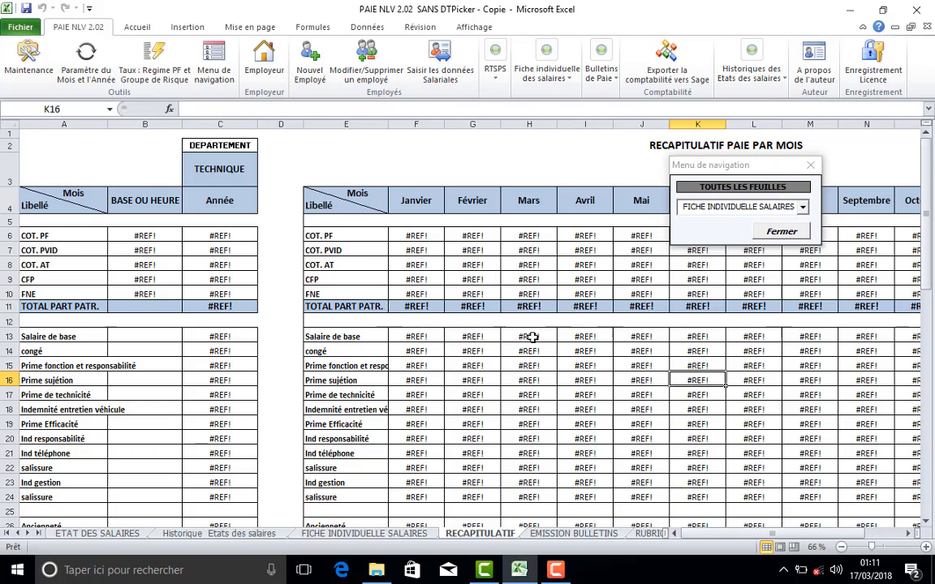
pyautogui.scroll(-11, 531, 340)
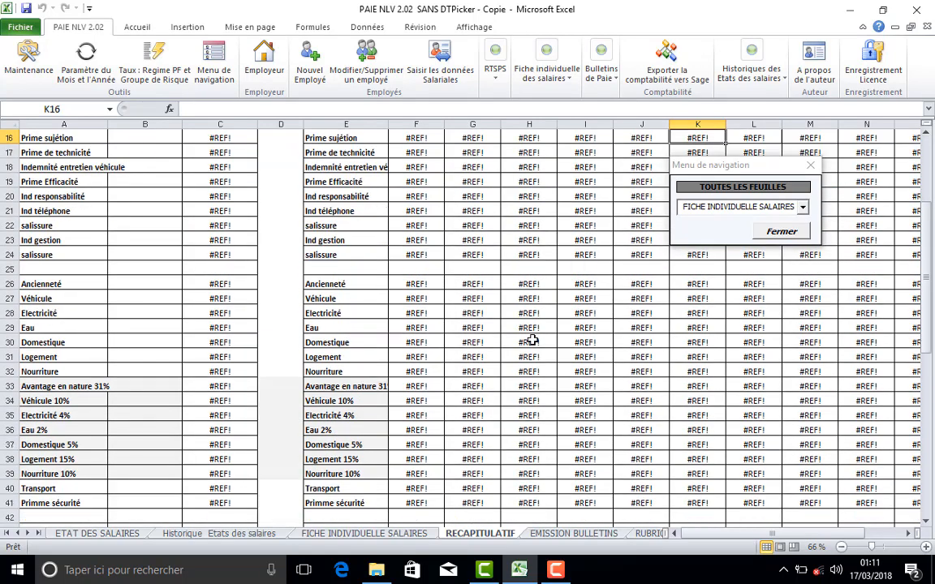
pyautogui.scroll(-9, 532, 340)
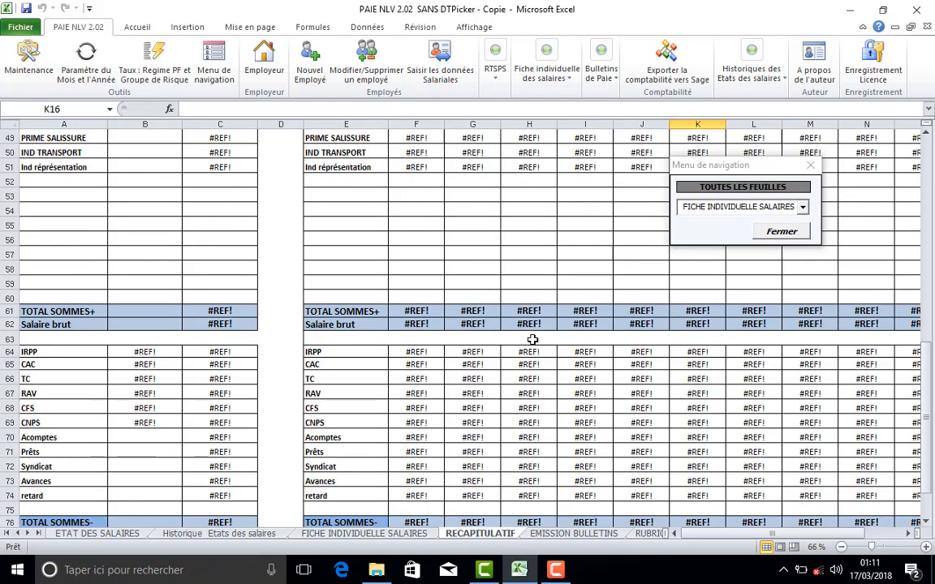
pyautogui.scroll(20, 532, 339)
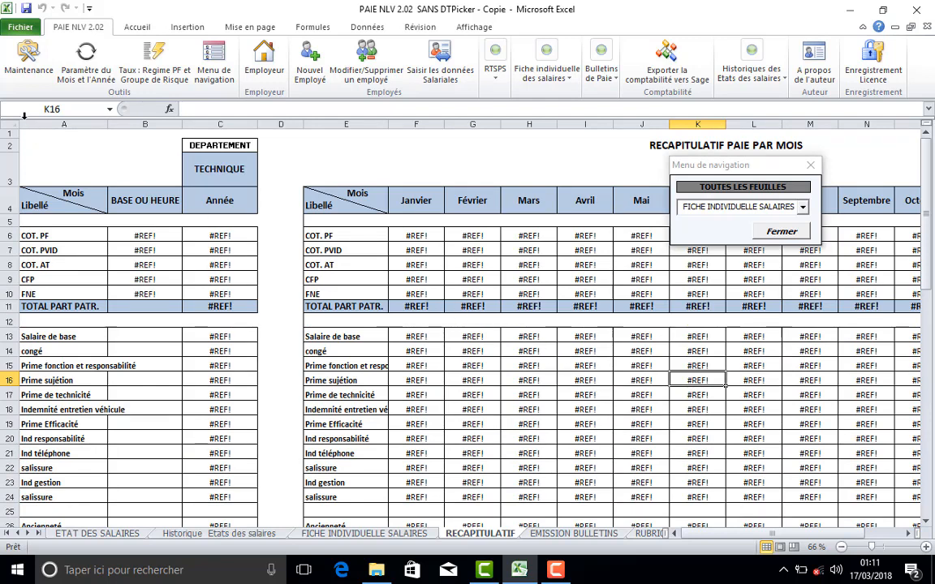
pyautogui.click(28, 69)
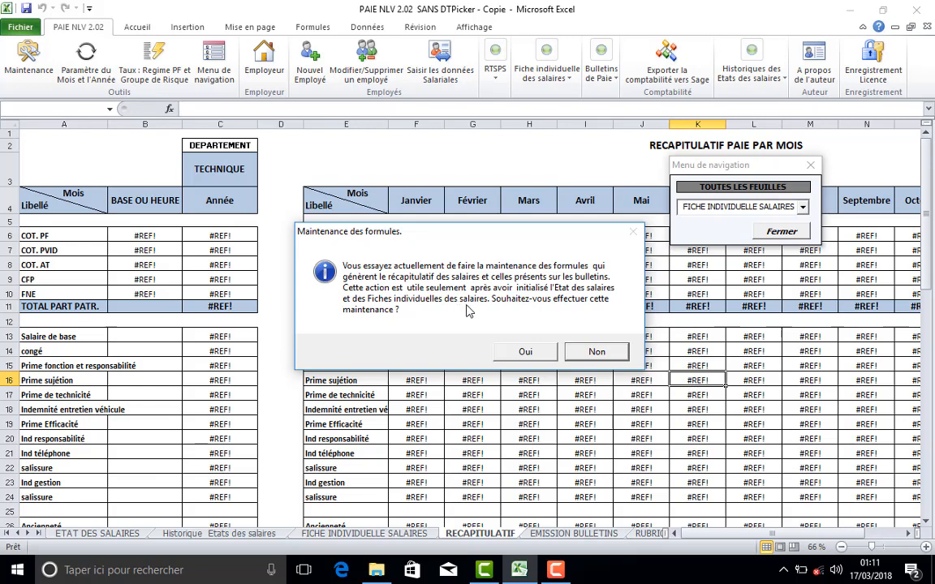
pyautogui.click(526, 352)
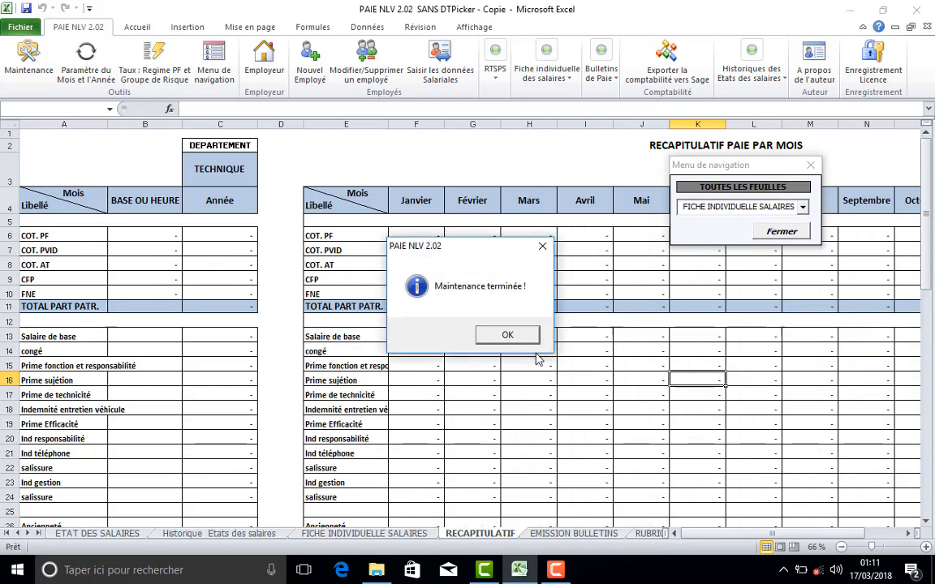
pyautogui.click(521, 341)
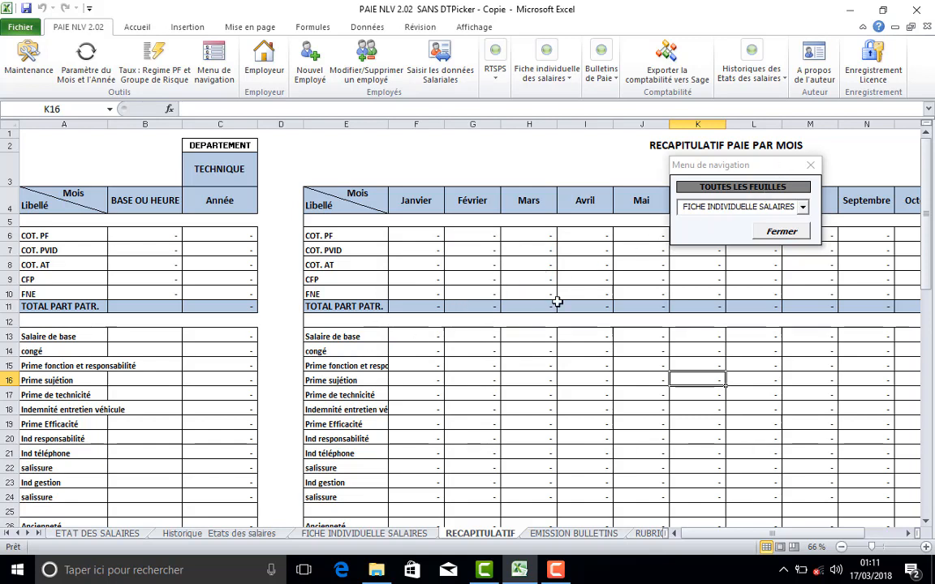
pyautogui.click(494, 319)
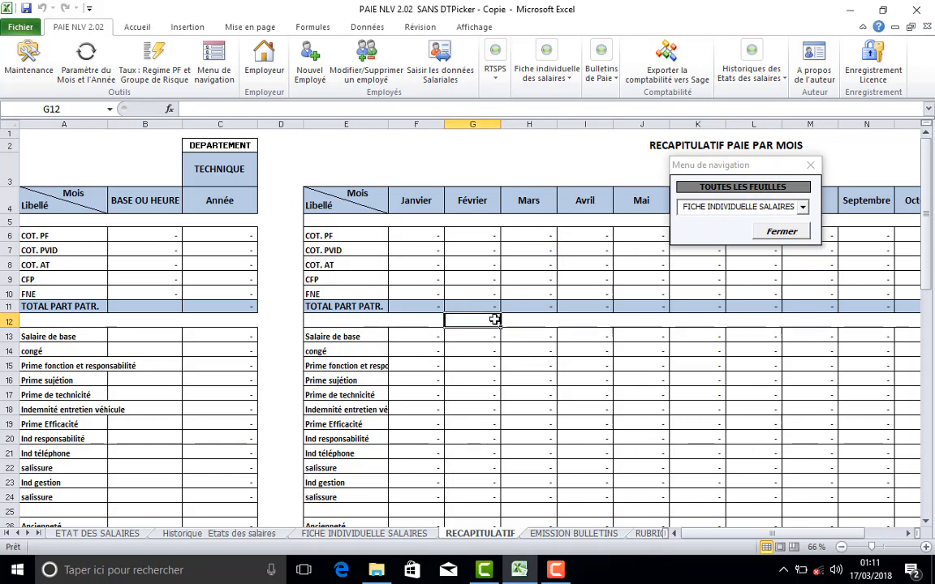
pyautogui.click(568, 81)
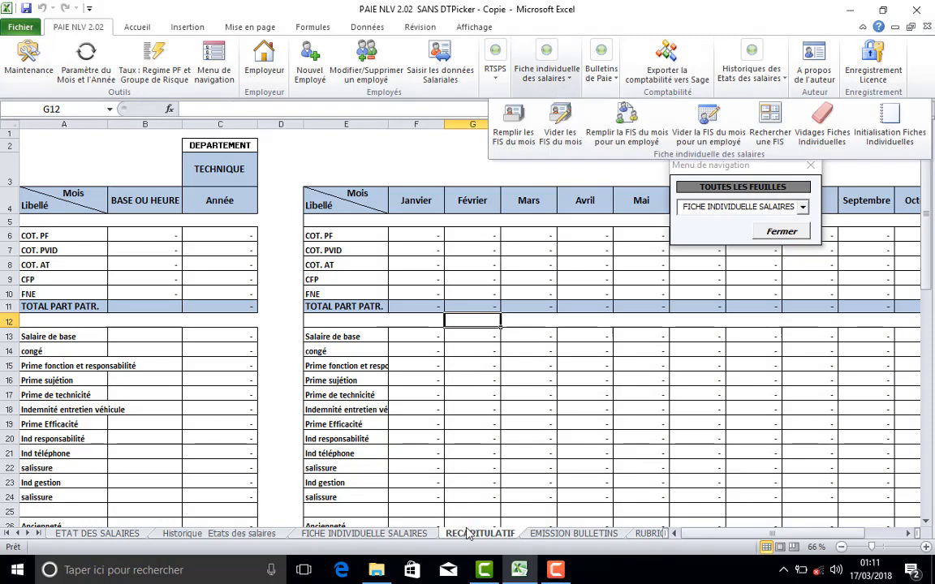
pyautogui.click(344, 517)
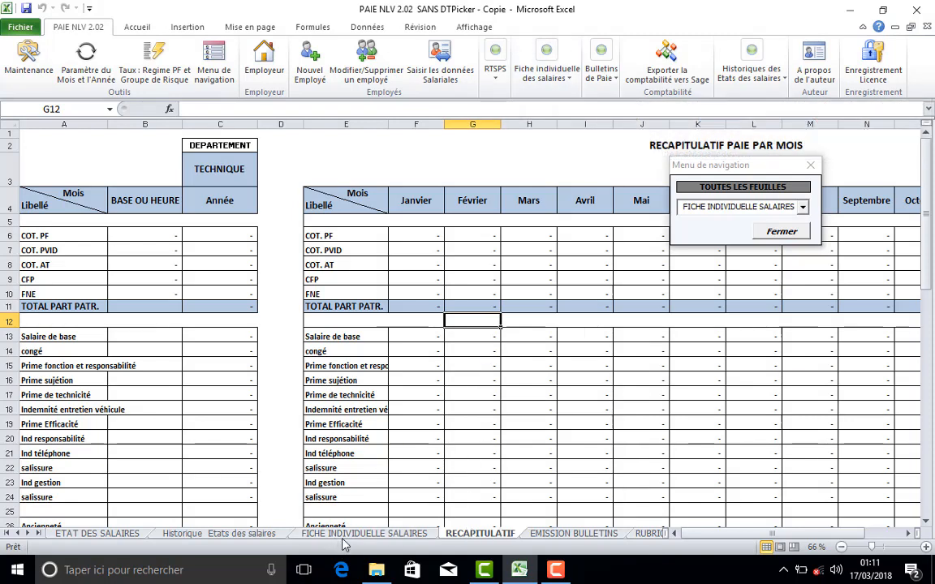